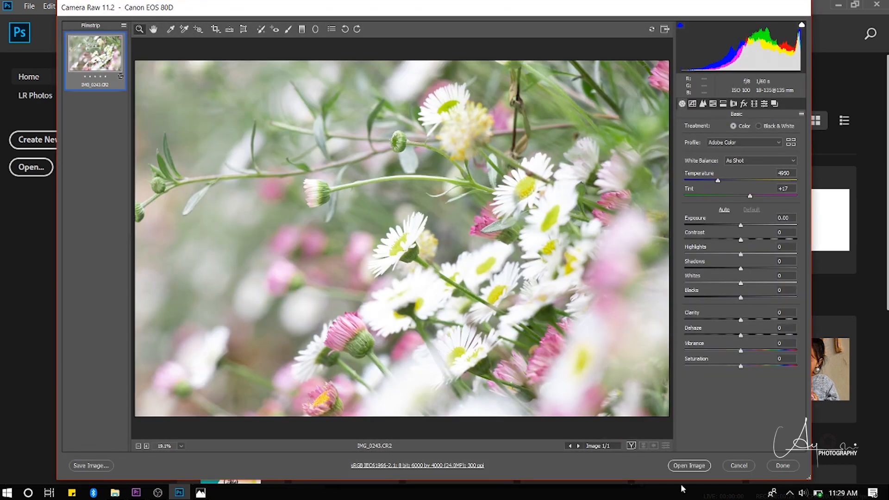
Step: Open the raw flower photo for editing and duplicate its background as a layer named Color Grade
{"action": "left_click", "coordinate": [694, 466]}
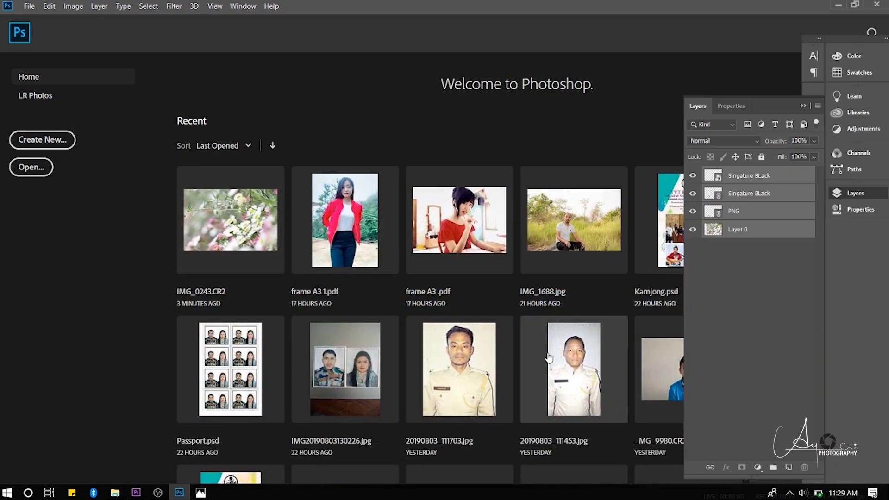
{"action": "key", "text": "ctrl+j"}
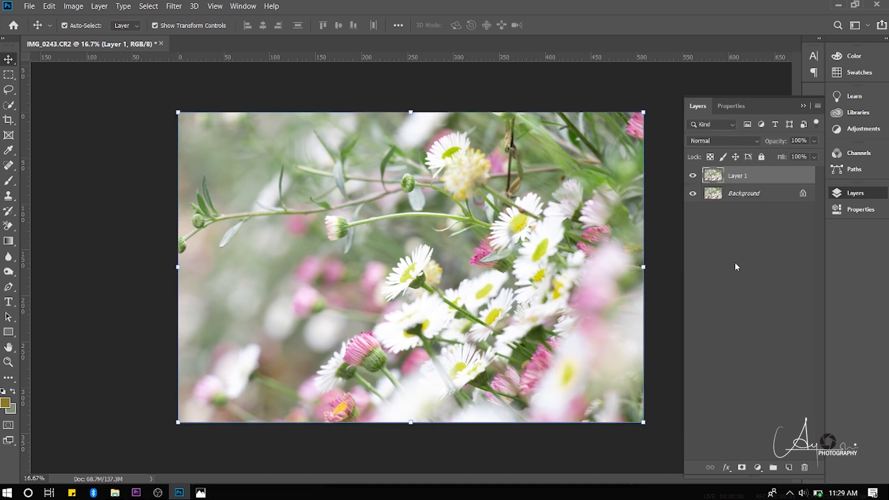
{"action": "left_click", "coordinate": [740, 178], "text": "ctrl"}
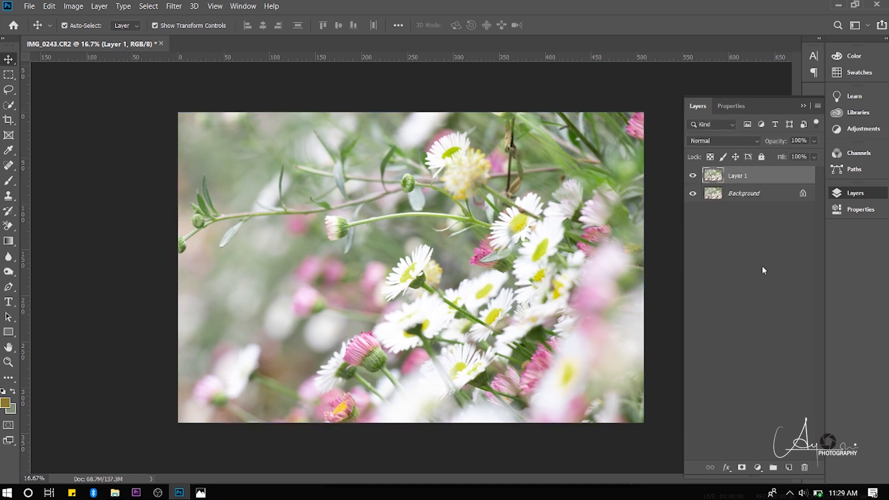
{"action": "double_click", "coordinate": [739, 179]}
{"action": "type", "text": "Color"}
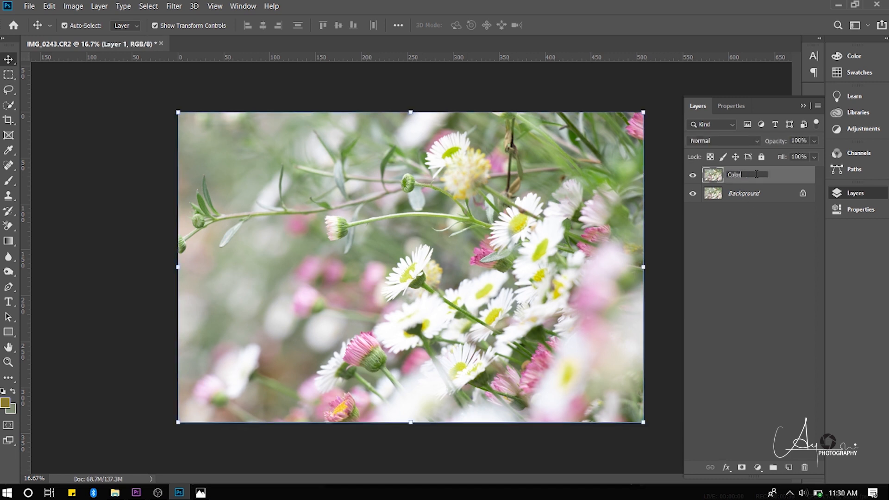
{"action": "type", "text": " Grade"}
{"action": "left_click", "coordinate": [749, 233]}
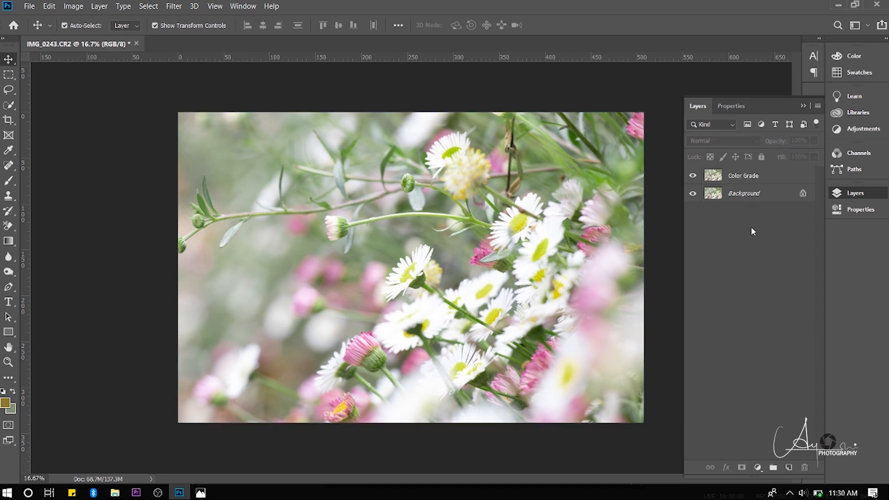
Step: Start the Camera Raw Filter on the Color Grade layer with Exposure +0.35, Highlights -44, Whites -25, Blacks -58 and Dehaze +39
{"action": "left_click", "coordinate": [757, 177]}
{"action": "left_click", "coordinate": [175, 6]}
{"action": "left_click", "coordinate": [204, 82]}
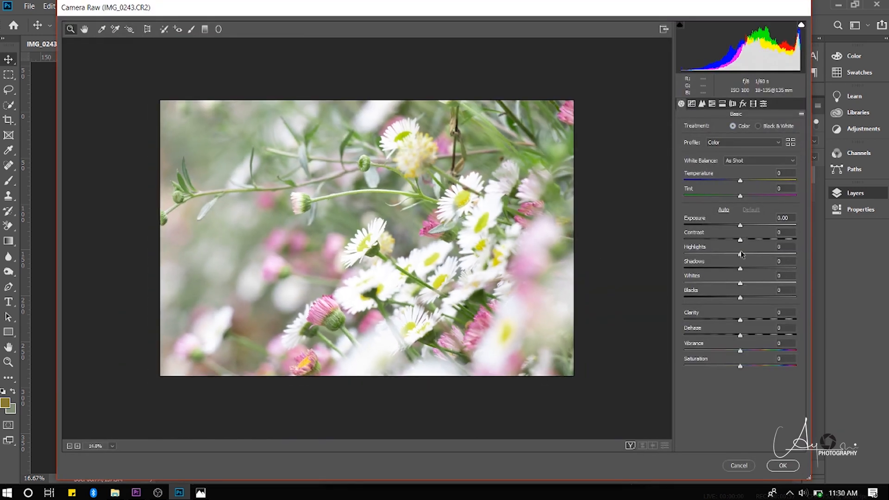
{"action": "left_click_drag", "start_coordinate": [741, 254], "coordinate": [716, 254]}
{"action": "mouse_move", "coordinate": [740, 298]}
{"action": "left_mouse_down"}
{"action": "mouse_move", "coordinate": [730, 299]}
{"action": "mouse_move", "coordinate": [734, 284]}
{"action": "left_mouse_up"}
{"action": "left_click_drag", "start_coordinate": [741, 335], "coordinate": [762, 334]}
{"action": "left_click_drag", "start_coordinate": [740, 225], "coordinate": [744, 225]}
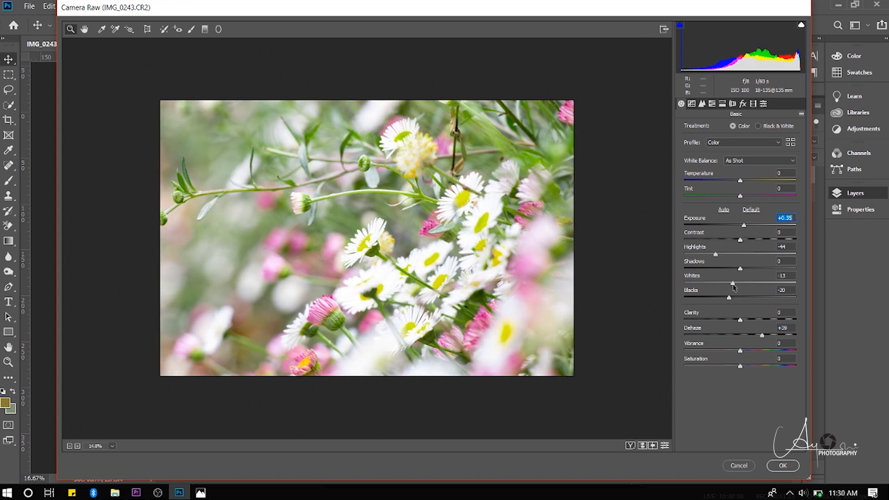
{"action": "left_click_drag", "start_coordinate": [733, 283], "coordinate": [708, 299]}
Step: Shift the yellow and green hues slightly in the HSL adjustments
{"action": "left_click", "coordinate": [713, 103]}
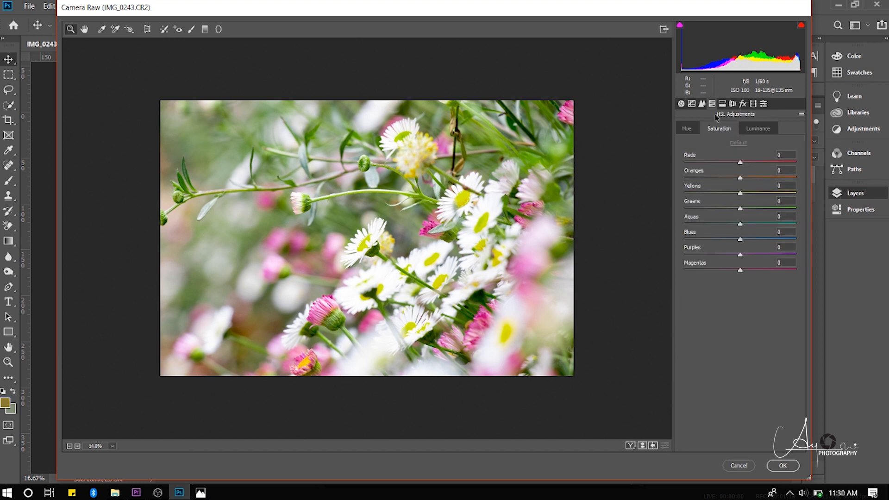
{"action": "left_click", "coordinate": [690, 132]}
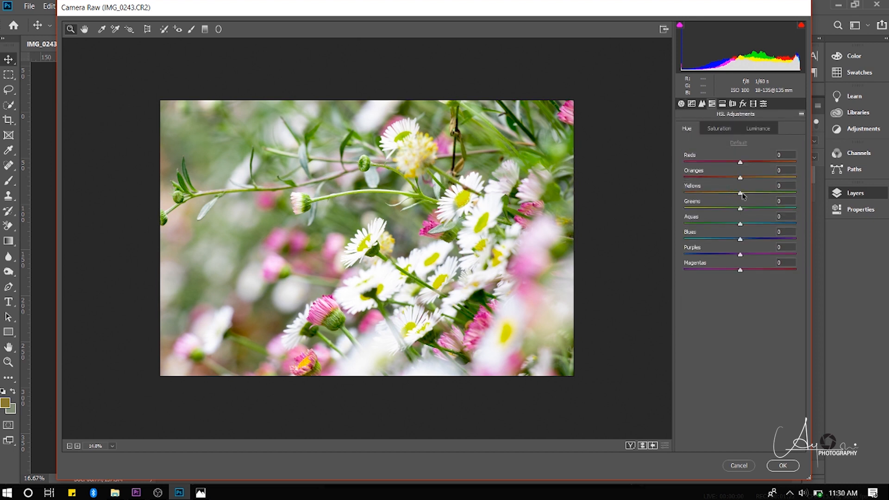
{"action": "left_click_drag", "start_coordinate": [740, 192], "coordinate": [748, 209]}
{"action": "left_click", "coordinate": [724, 131]}
Step: Set the HSL luminance to Yellows +2, Greens +13, Blues -5 and Magentas -10
{"action": "left_click", "coordinate": [755, 132]}
{"action": "left_click", "coordinate": [743, 195]}
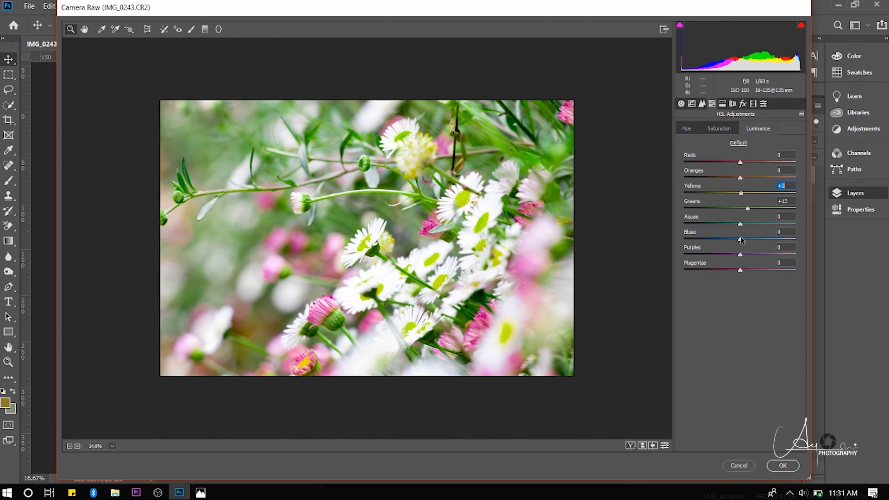
{"action": "key", "text": "ctrl+plus"}
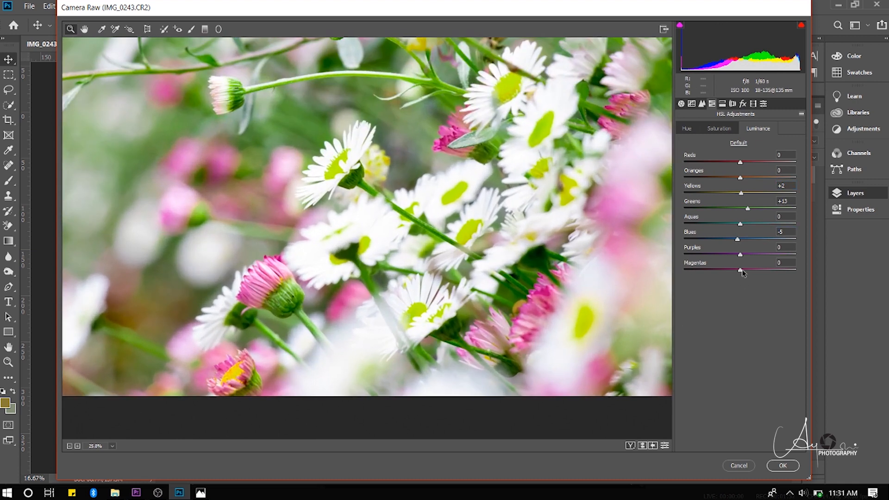
{"action": "mouse_move", "coordinate": [742, 273]}
{"action": "left_mouse_down"}
{"action": "mouse_move", "coordinate": [721, 273]}
{"action": "mouse_move", "coordinate": [758, 268]}
{"action": "mouse_move", "coordinate": [733, 266]}
{"action": "left_mouse_up"}
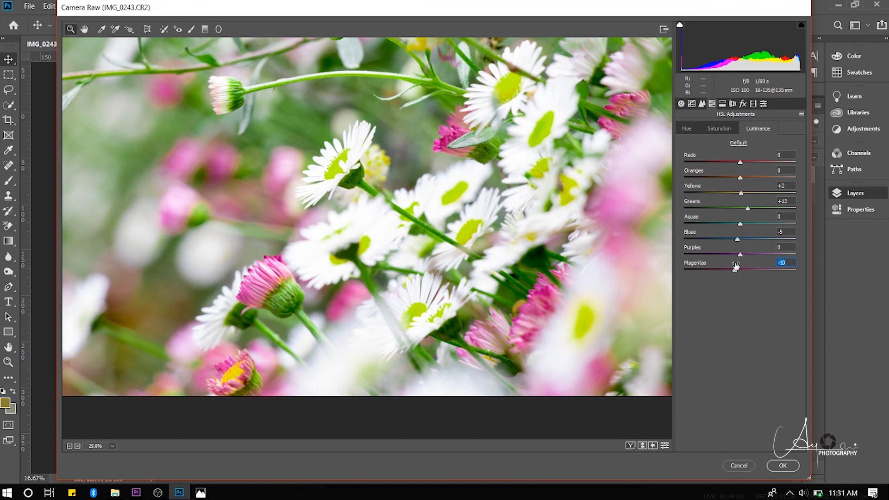
Step: Add a midtone point to the RGB point curve and darken the shadows with a point at input 9, output 5
{"action": "scroll", "coordinate": [375, 234], "scroll_direction": "down", "scroll_amount": 3}
{"action": "scroll", "coordinate": [385, 227], "scroll_direction": "up", "scroll_amount": 5}
{"action": "scroll", "coordinate": [366, 241], "scroll_direction": "down", "scroll_amount": 7}
{"action": "scroll", "coordinate": [328, 118], "scroll_direction": "up", "scroll_amount": 1}
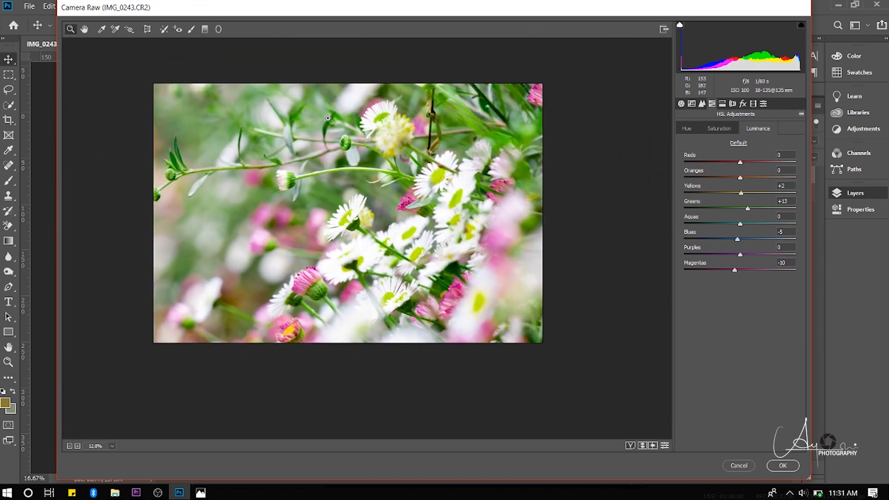
{"action": "scroll", "coordinate": [328, 119], "scroll_direction": "up", "scroll_amount": 1}
{"action": "left_click", "coordinate": [681, 103]}
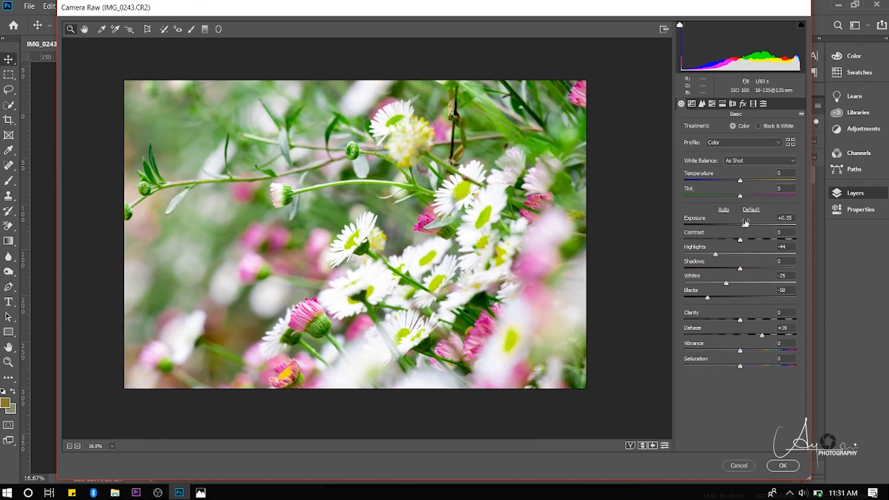
{"action": "left_click", "coordinate": [692, 103]}
{"action": "mouse_move", "coordinate": [738, 227]}
{"action": "left_mouse_down"}
{"action": "mouse_move", "coordinate": [738, 209]}
{"action": "mouse_move", "coordinate": [743, 227]}
{"action": "left_mouse_up"}
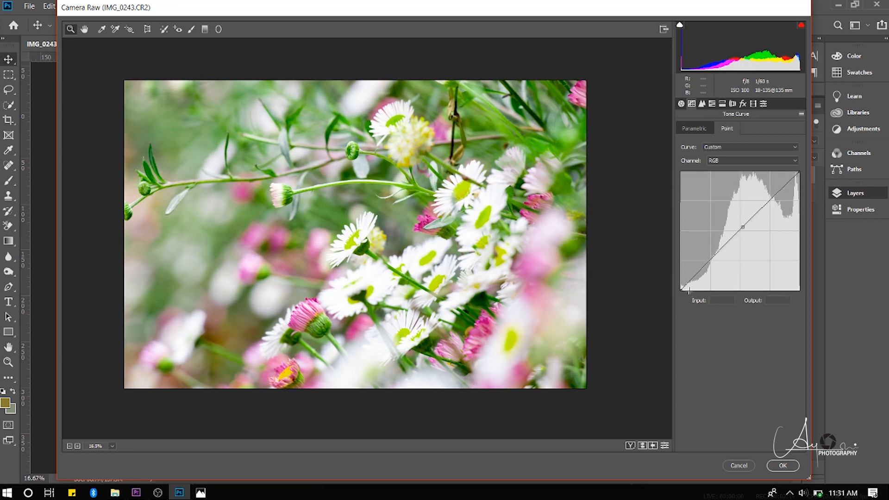
{"action": "left_click_drag", "start_coordinate": [682, 290], "coordinate": [684, 289]}
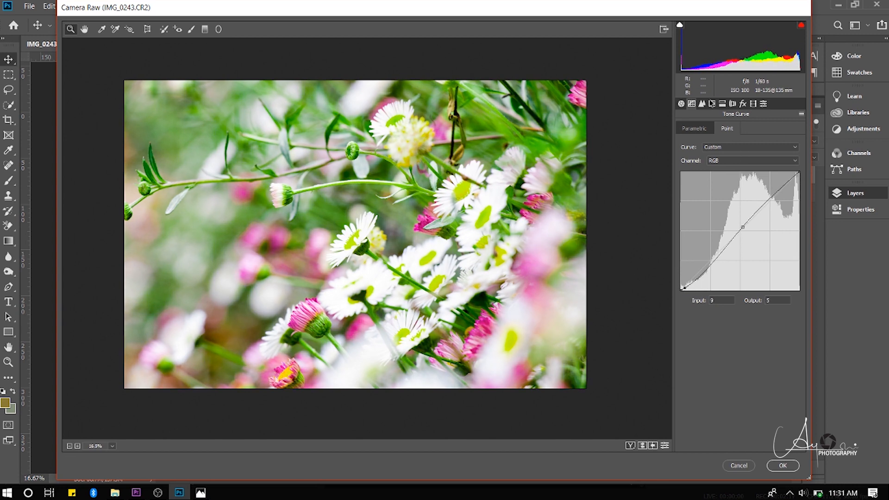
Step: Set Contrast to +12, Whites to -100 and Vibrance to +18, keep Exposure at +0.35, and apply the Camera Raw filter
{"action": "left_click", "coordinate": [681, 103]}
{"action": "mouse_move", "coordinate": [741, 242]}
{"action": "left_mouse_down"}
{"action": "mouse_move", "coordinate": [733, 242]}
{"action": "mouse_move", "coordinate": [769, 243]}
{"action": "mouse_move", "coordinate": [747, 242]}
{"action": "left_mouse_up"}
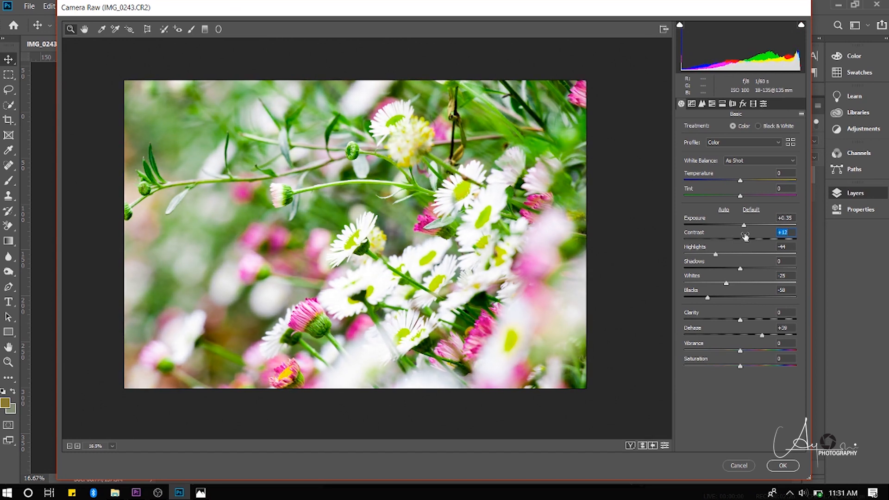
{"action": "left_click", "coordinate": [744, 226]}
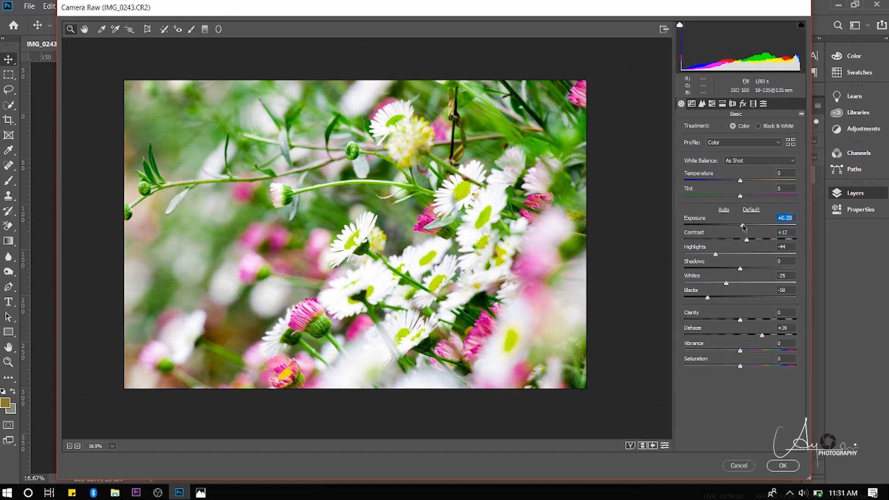
{"action": "mouse_move", "coordinate": [791, 66]}
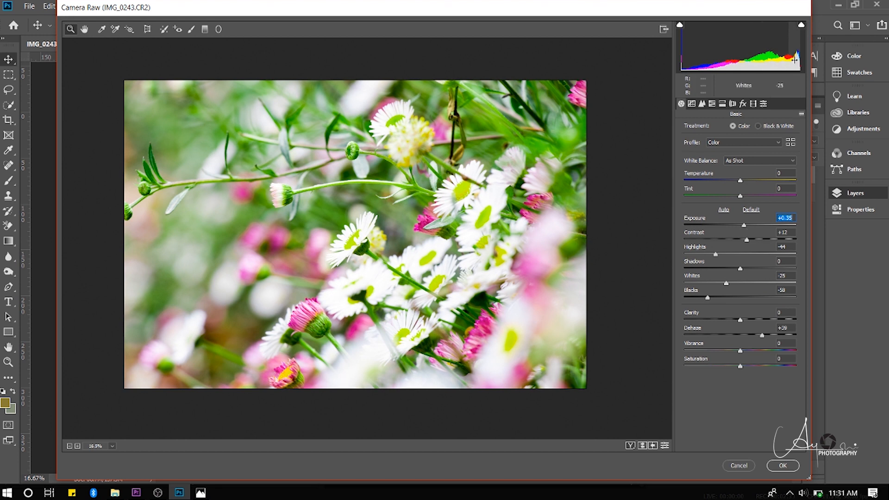
{"action": "left_click_drag", "start_coordinate": [795, 58], "coordinate": [750, 59]}
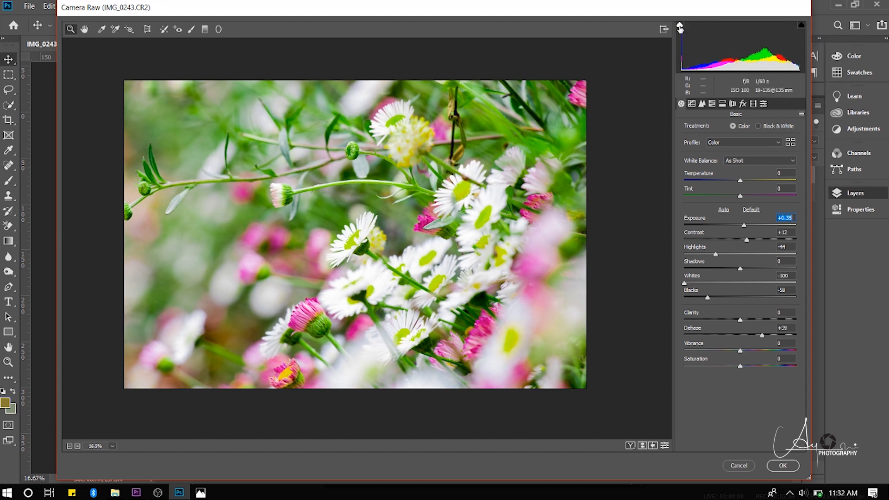
{"action": "left_click_drag", "start_coordinate": [743, 352], "coordinate": [760, 350]}
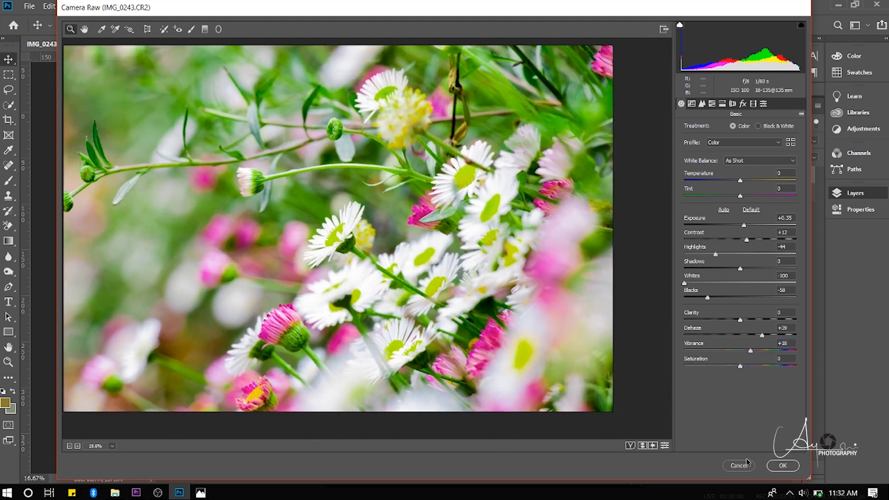
{"action": "left_click", "coordinate": [782, 465]}
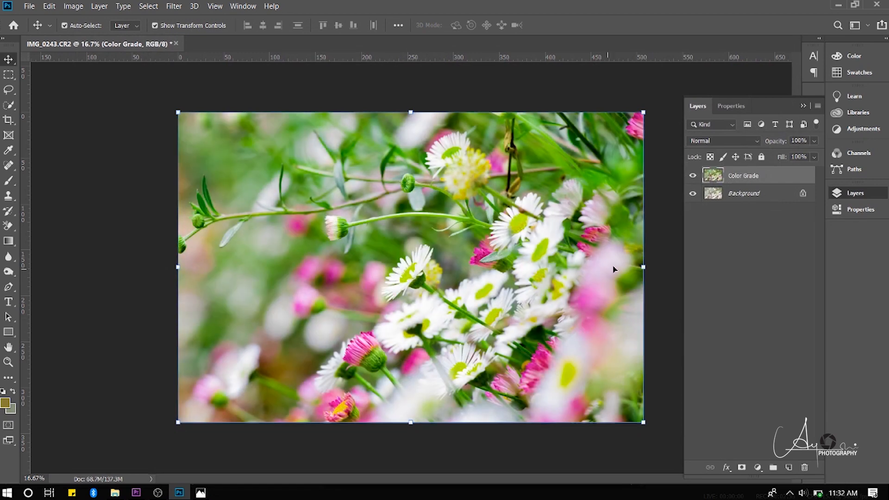
Step: Compare the photo with and without the Color Grade layer and inspect the flowers up close
{"action": "left_click", "coordinate": [91, 226]}
{"action": "left_click", "coordinate": [693, 175]}
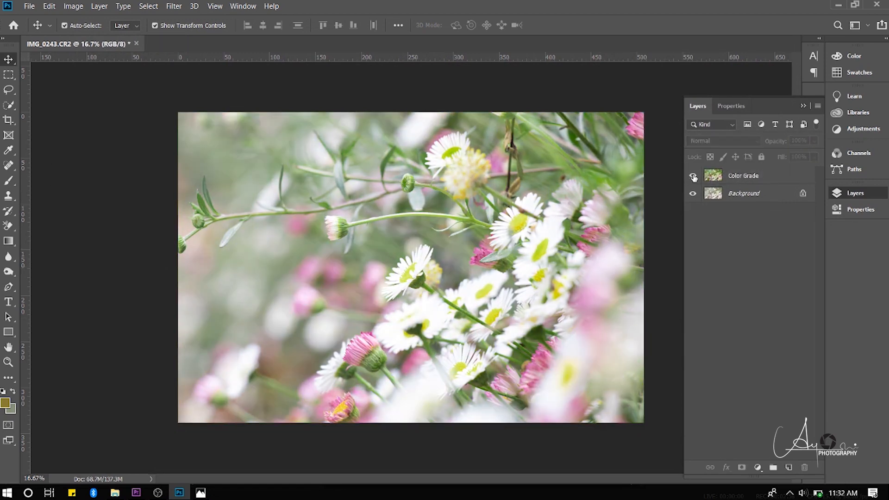
{"action": "left_click", "coordinate": [693, 176]}
{"action": "left_click", "coordinate": [9, 362]}
{"action": "left_click_drag", "start_coordinate": [369, 326], "coordinate": [487, 236]}
Step: Duplicate the Color Grade layer and rename the copy Iris blur
{"action": "left_click", "coordinate": [744, 177]}
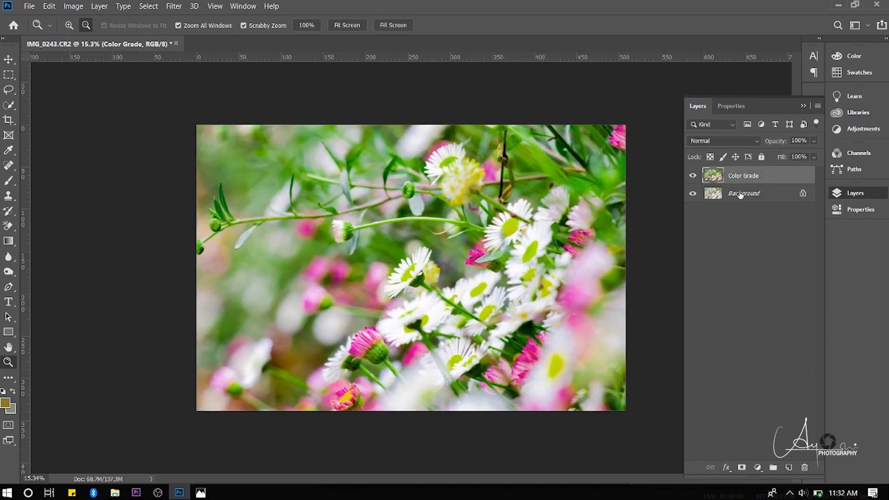
{"action": "key", "text": "ctrl+j"}
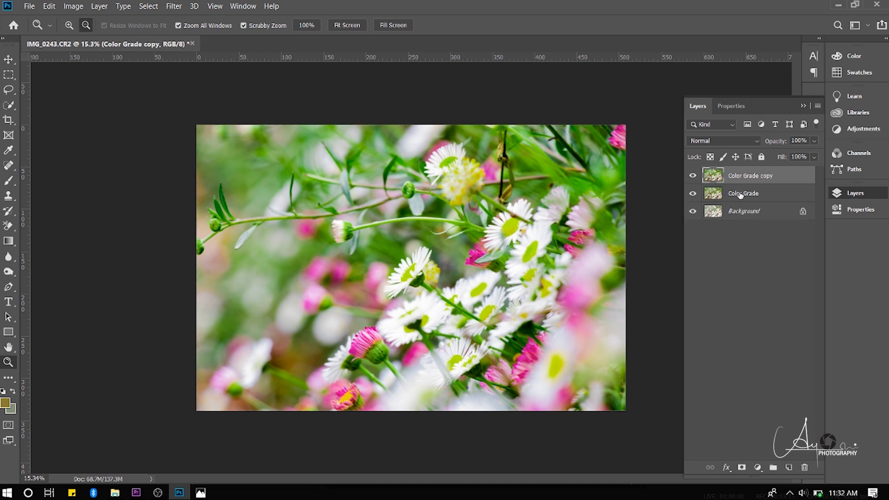
{"action": "double_click", "coordinate": [750, 178]}
{"action": "type", "text": "Len blur"}
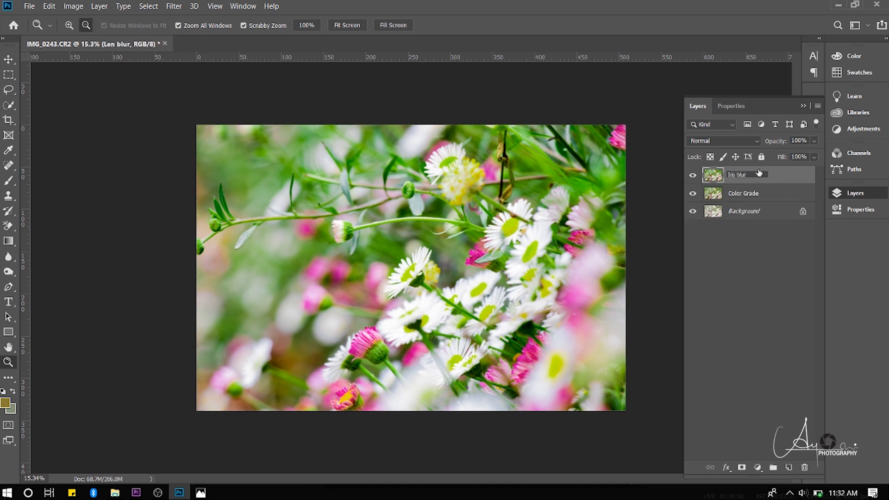
{"action": "left_click", "coordinate": [749, 257]}
{"action": "left_click", "coordinate": [744, 174]}
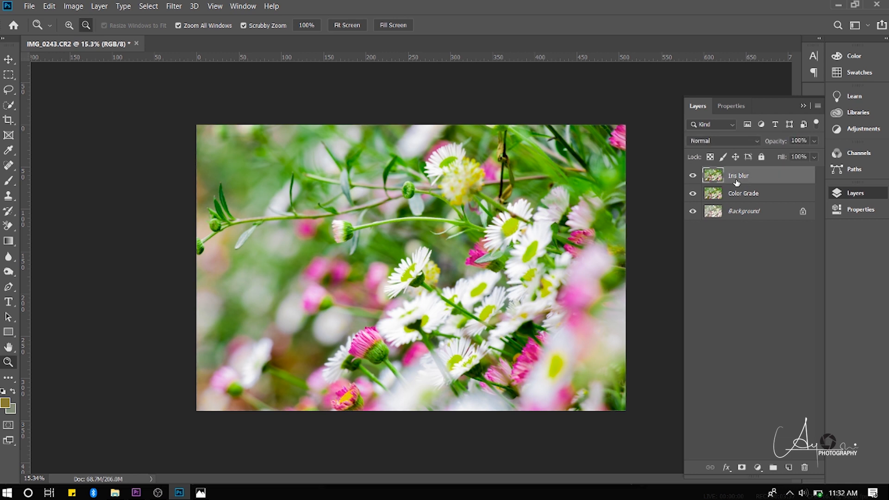
Step: Apply a 7 px Iris Blur centred near the middle daisy on the Iris blur layer, with 4.42% grain noise
{"action": "left_click", "coordinate": [170, 7]}
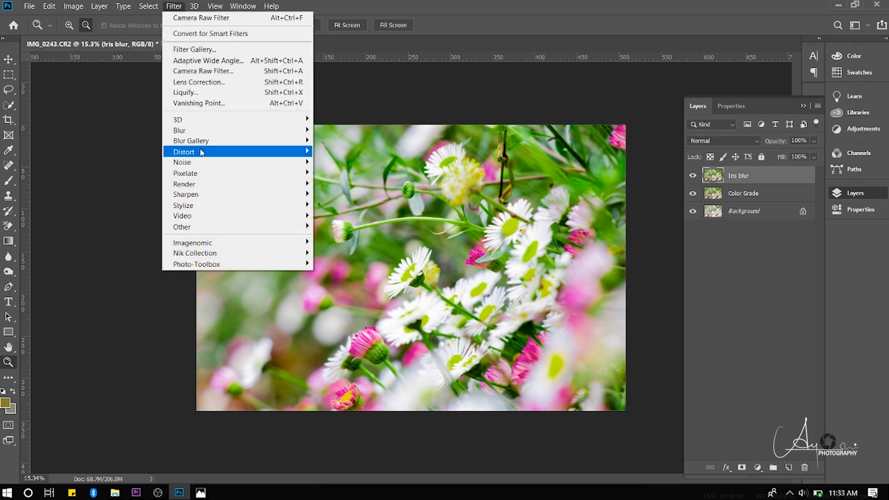
{"action": "mouse_move", "coordinate": [243, 141]}
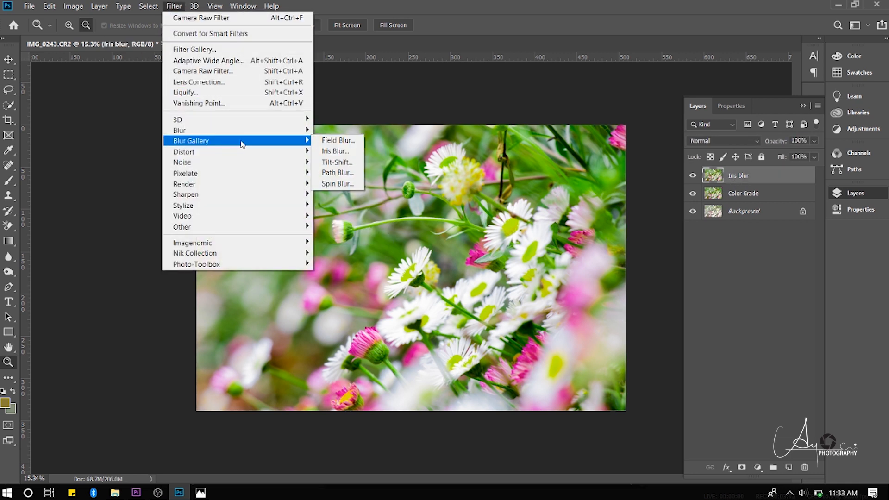
{"action": "left_click", "coordinate": [326, 152]}
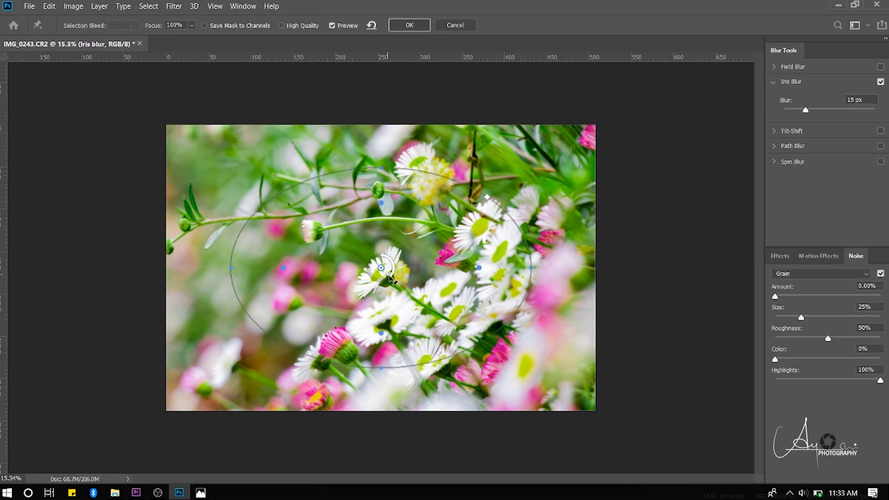
{"action": "left_click", "coordinate": [389, 280]}
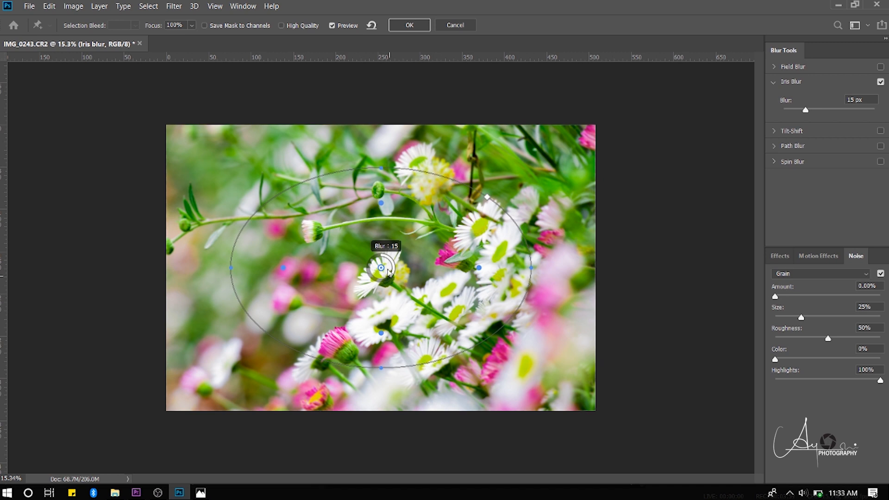
{"action": "mouse_move", "coordinate": [400, 268]}
{"action": "left_mouse_down"}
{"action": "mouse_move", "coordinate": [394, 259]}
{"action": "mouse_move", "coordinate": [384, 271]}
{"action": "mouse_move", "coordinate": [388, 287]}
{"action": "mouse_move", "coordinate": [369, 273]}
{"action": "mouse_move", "coordinate": [391, 288]}
{"action": "mouse_move", "coordinate": [401, 281]}
{"action": "left_mouse_up"}
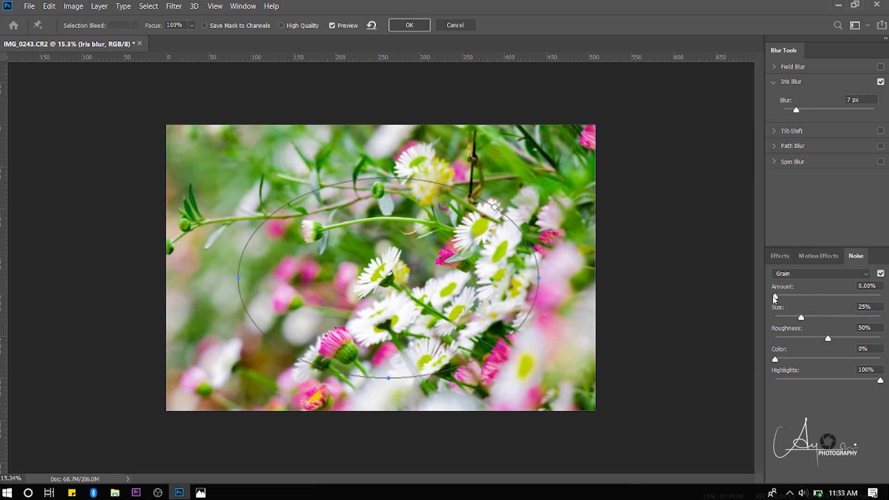
{"action": "left_click_drag", "start_coordinate": [774, 295], "coordinate": [780, 296]}
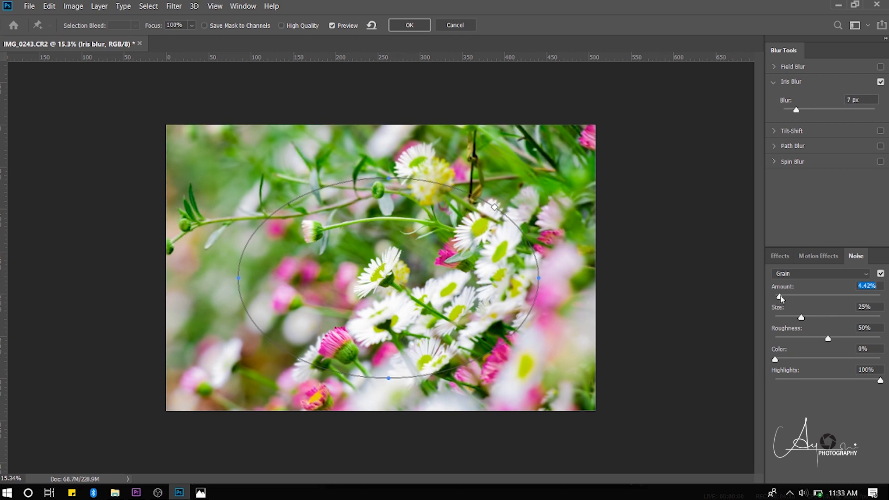
{"action": "left_click", "coordinate": [421, 20]}
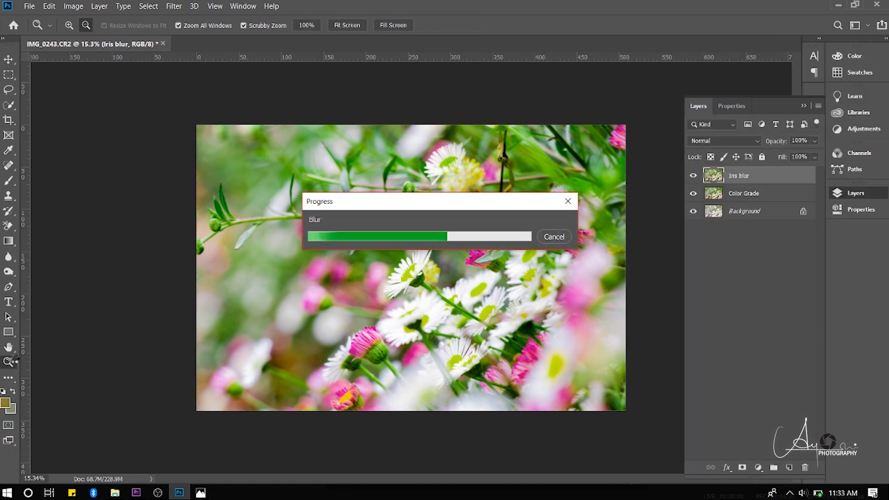
Step: Duplicate the Iris blur layer and rename the copy Blur
{"action": "left_click_drag", "start_coordinate": [429, 318], "coordinate": [491, 255]}
{"action": "left_click", "coordinate": [718, 193]}
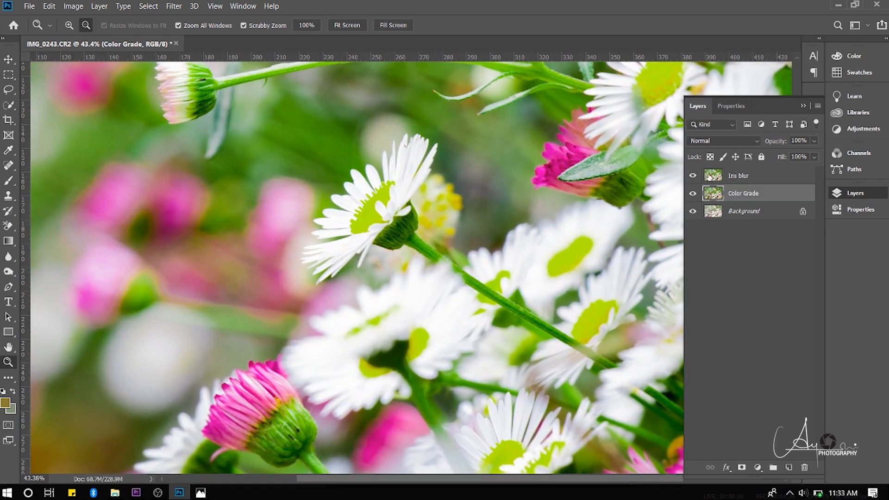
{"action": "left_click", "coordinate": [709, 175]}
{"action": "left_click", "coordinate": [694, 176]}
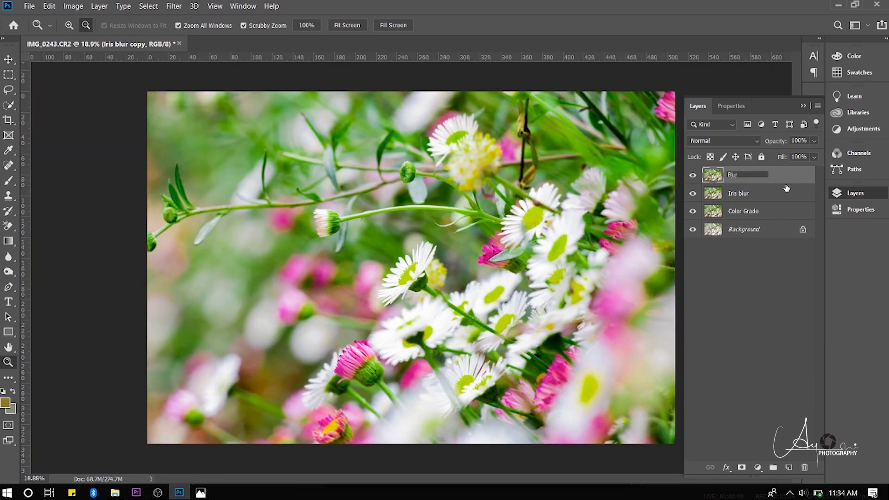
{"action": "left_click", "coordinate": [764, 285]}
{"action": "left_click", "coordinate": [749, 182]}
Step: Apply a Gaussian Blur with a radius of 11.1 pixels to the Blur layer
{"action": "left_click_drag", "start_coordinate": [397, 263], "coordinate": [451, 230]}
{"action": "left_click", "coordinate": [175, 6]}
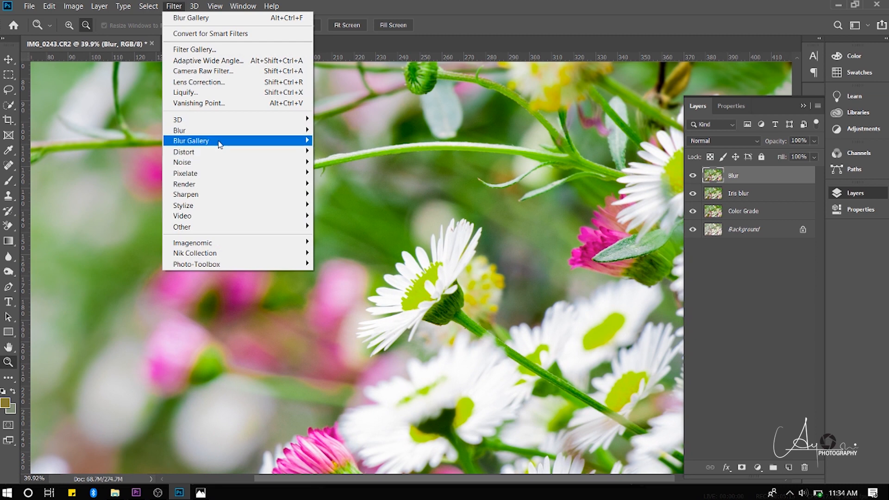
{"action": "mouse_move", "coordinate": [233, 131]}
{"action": "left_click", "coordinate": [341, 172]}
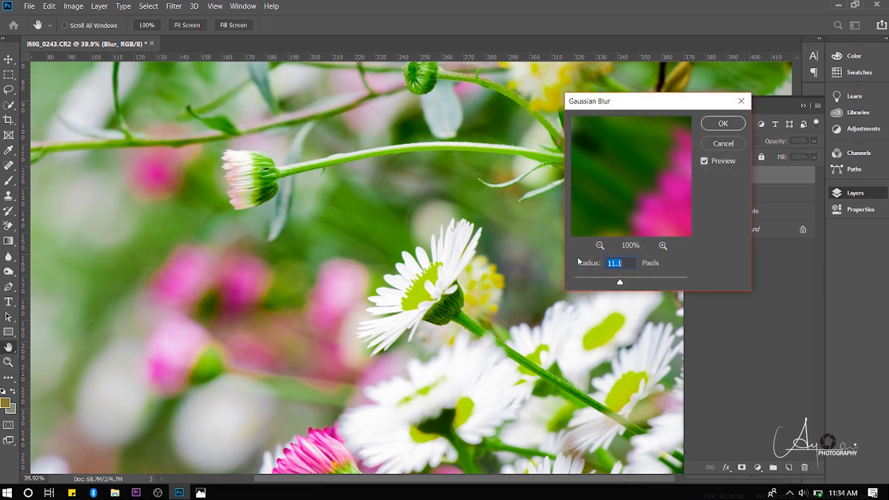
{"action": "left_click", "coordinate": [733, 124]}
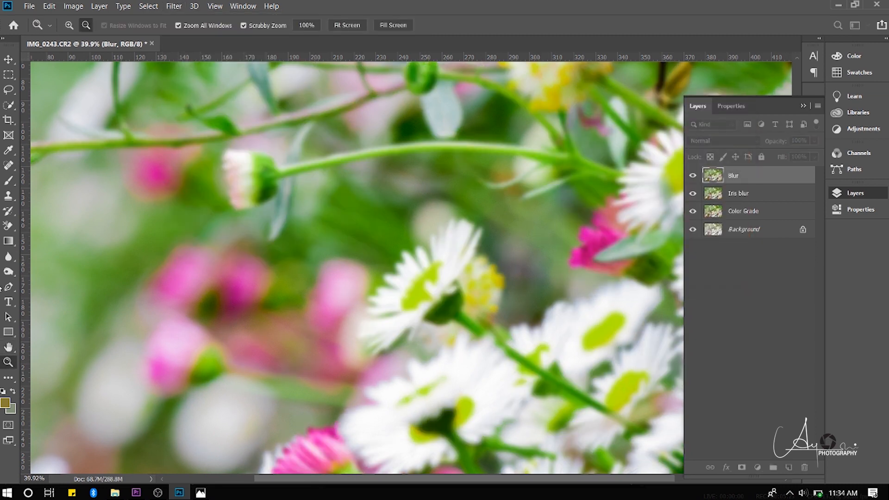
Step: Add a layer mask to the Blur layer and invert it to black
{"action": "mouse_move", "coordinate": [310, 274]}
{"action": "left_mouse_down"}
{"action": "mouse_move", "coordinate": [273, 273]}
{"action": "mouse_move", "coordinate": [301, 273]}
{"action": "left_mouse_up"}
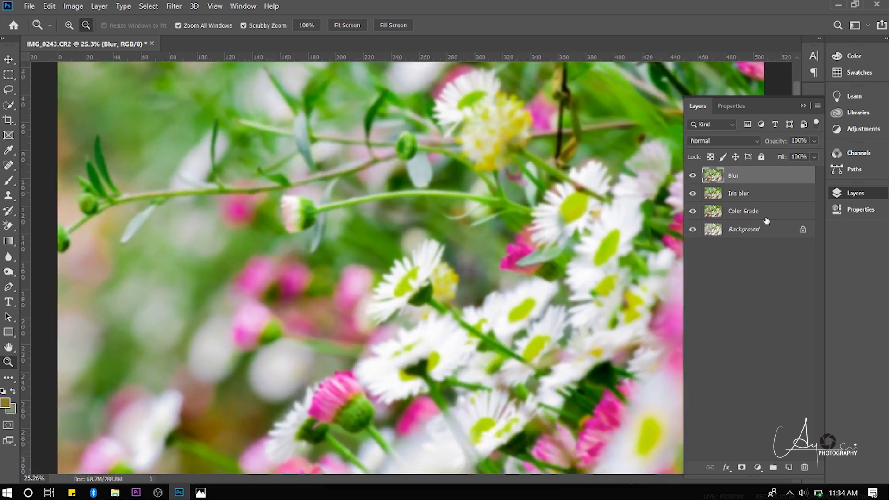
{"action": "left_click", "coordinate": [743, 467]}
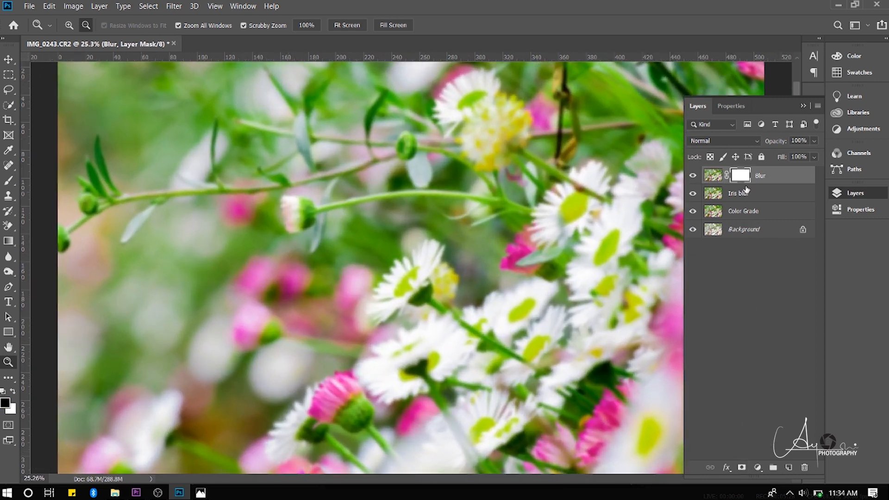
{"action": "key", "text": "ctrl+i"}
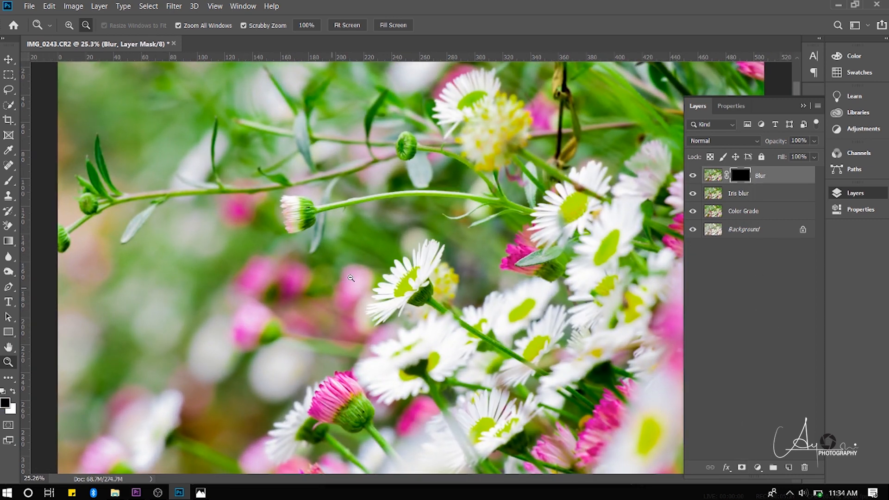
Step: Paint with a white 150 px brush on the Blur layer's mask around the pink-tipped bud and the nearby twig
{"action": "left_click_drag", "start_coordinate": [330, 291], "coordinate": [362, 291]}
{"action": "key", "text": "b"}
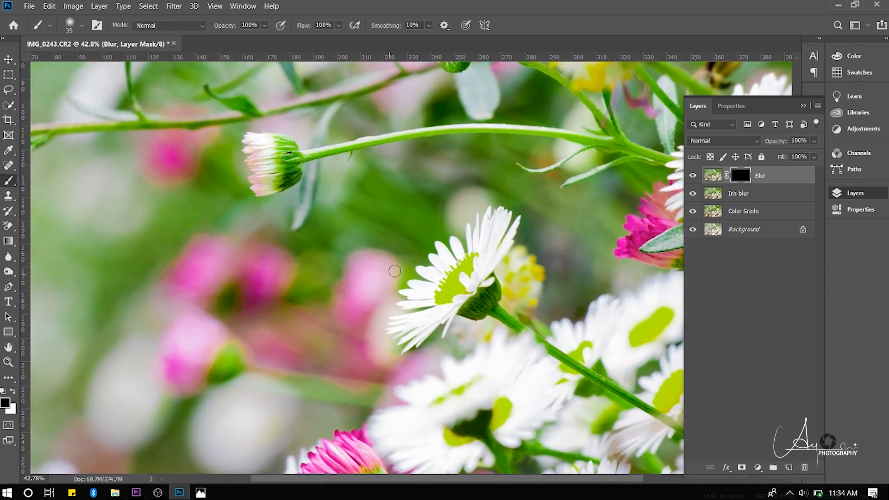
{"action": "key", "text": "bracketright"}
{"action": "key", "text": "bracketright"}
{"action": "key", "text": "bracketright"}
{"action": "key", "text": "bracketright"}
{"action": "key", "text": "bracketright"}
{"action": "key", "text": "bracketright"}
{"action": "key", "text": "bracketright"}
{"action": "key", "text": "bracketright"}
{"action": "key", "text": "bracketright"}
{"action": "key", "text": "x"}
{"action": "scroll", "coordinate": [376, 380], "scroll_direction": "up", "scroll_amount": 2}
{"action": "scroll", "coordinate": [521, 288], "scroll_direction": "up", "scroll_amount": 2}
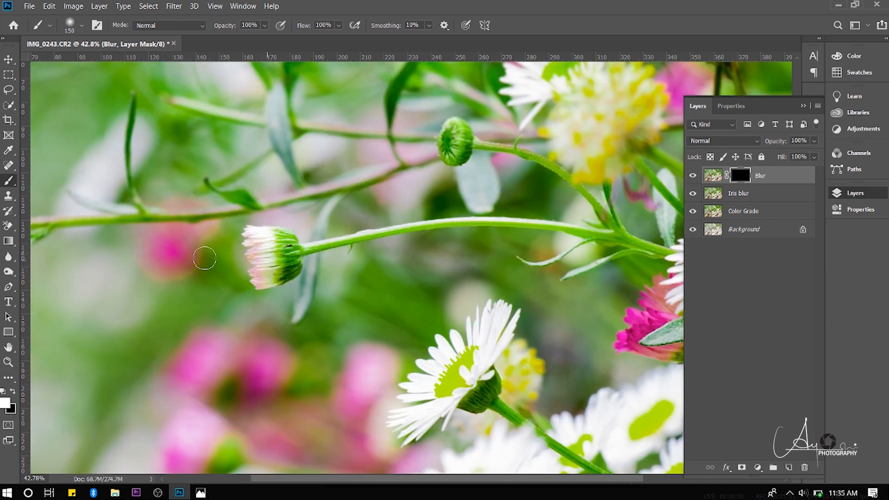
{"action": "mouse_move", "coordinate": [201, 258]}
{"action": "left_mouse_down"}
{"action": "mouse_move", "coordinate": [206, 250]}
{"action": "mouse_move", "coordinate": [162, 271]}
{"action": "mouse_move", "coordinate": [230, 242]}
{"action": "left_mouse_up"}
{"action": "scroll", "coordinate": [230, 242], "scroll_direction": "up", "scroll_amount": 3}
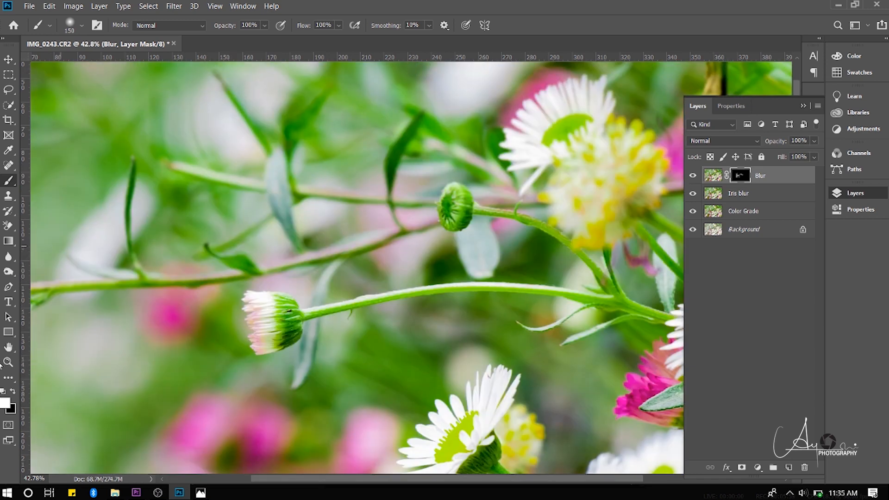
Step: Group the Color Grade, Iris blur and Blur layers together
{"action": "key", "text": "z"}
{"action": "left_click_drag", "start_coordinate": [477, 282], "coordinate": [410, 320]}
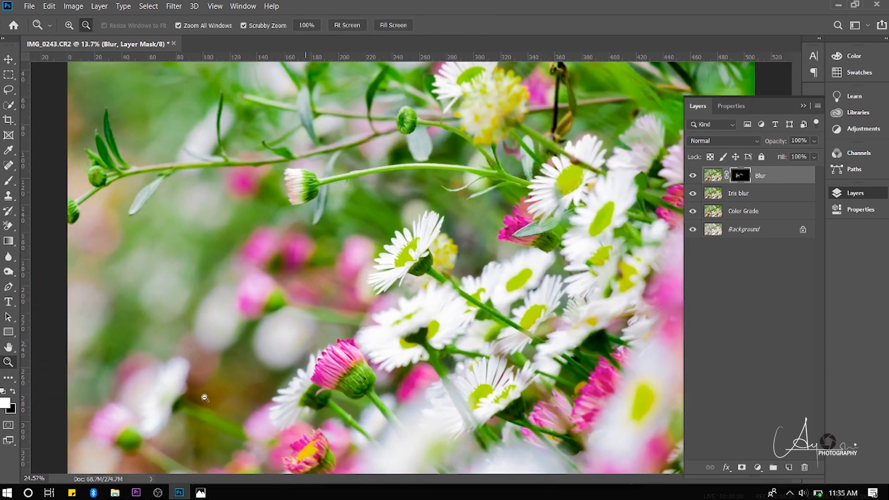
{"action": "left_click_drag", "start_coordinate": [202, 397], "coordinate": [217, 382]}
{"action": "left_click_drag", "start_coordinate": [491, 260], "coordinate": [397, 281]}
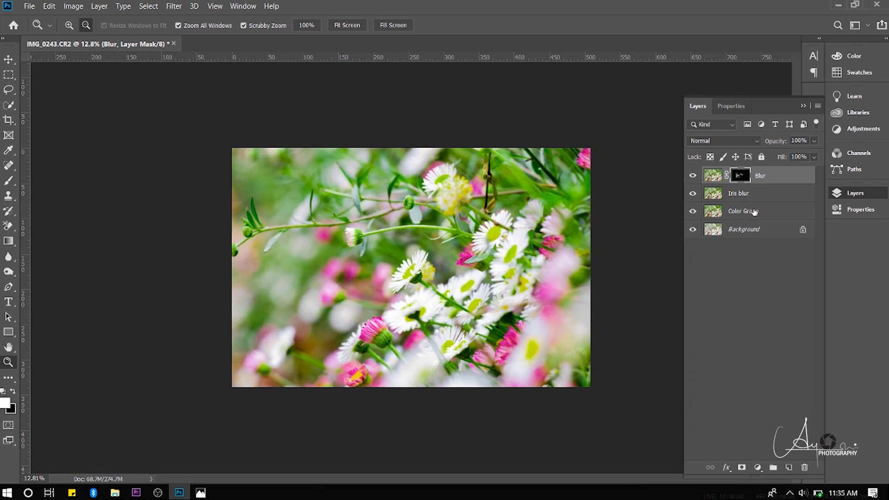
{"action": "left_click", "coordinate": [755, 212]}
{"action": "left_click", "coordinate": [767, 183], "text": "shift"}
{"action": "left_click", "coordinate": [772, 468]}
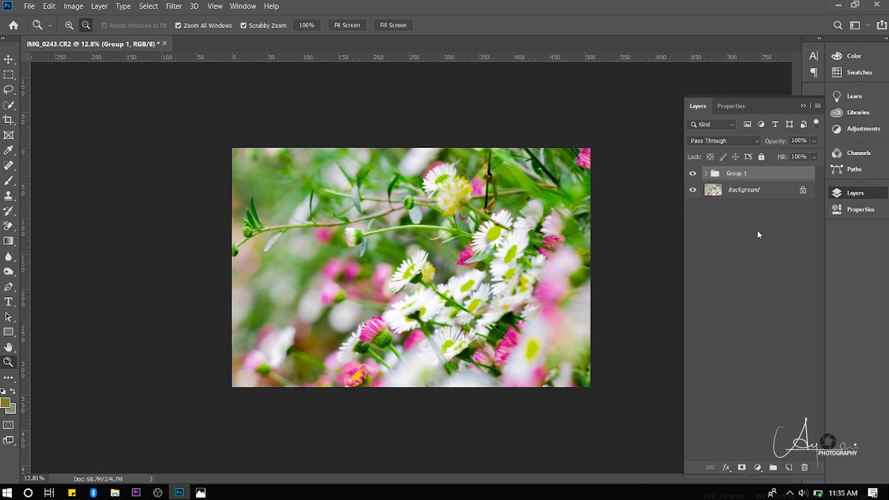
Step: Stamp all visible layers into a new layer above the group and hide the group
{"action": "key", "text": "ctrl+shift+alt+e"}
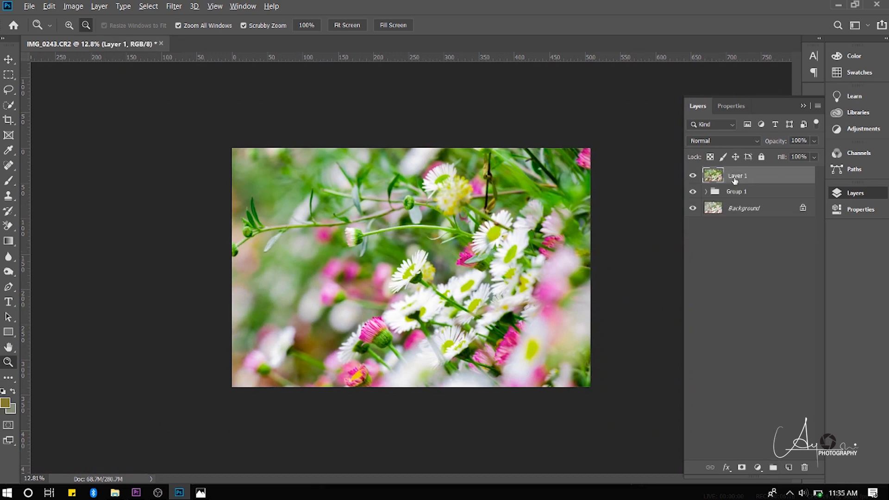
{"action": "left_click", "coordinate": [693, 191]}
Step: Compare the finished edit with the original Background by switching the stamped layer off and on
{"action": "left_click_drag", "start_coordinate": [479, 250], "coordinate": [564, 254]}
{"action": "left_click", "coordinate": [694, 177]}
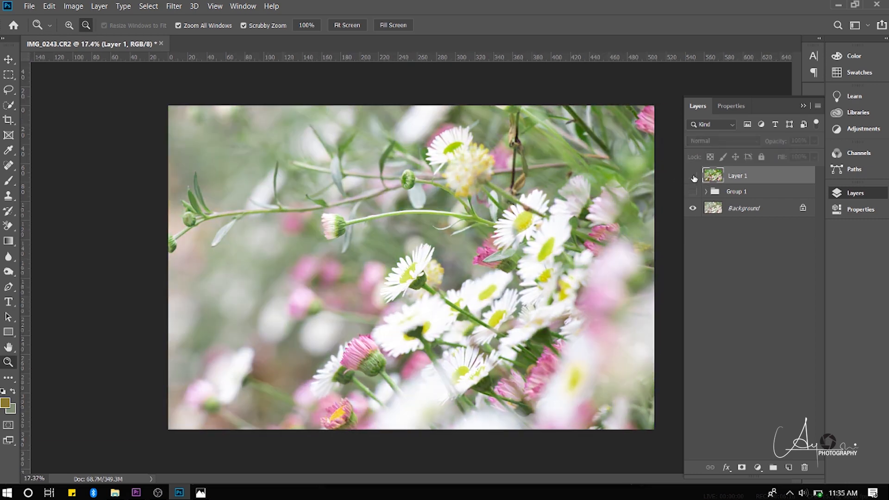
{"action": "left_click", "coordinate": [693, 177]}
{"action": "left_click", "coordinate": [693, 176]}
{"action": "left_click", "coordinate": [693, 176]}
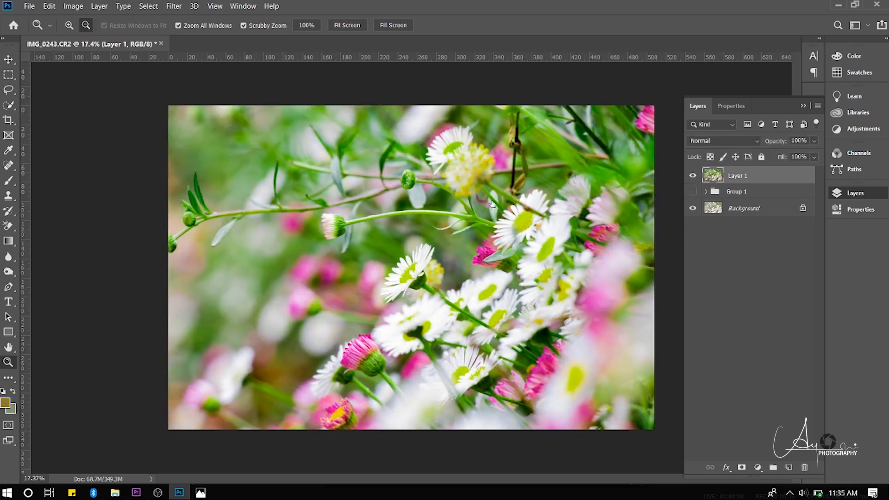
{"action": "left_click_drag", "start_coordinate": [411, 269], "coordinate": [655, 204]}
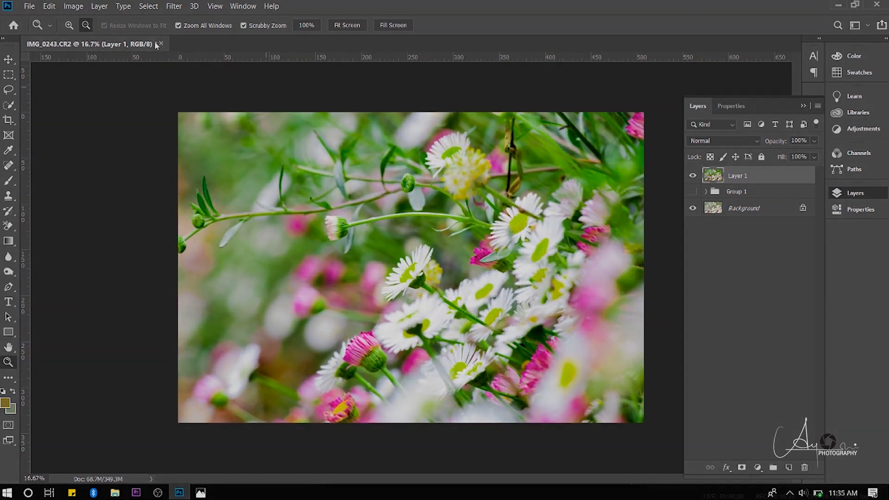